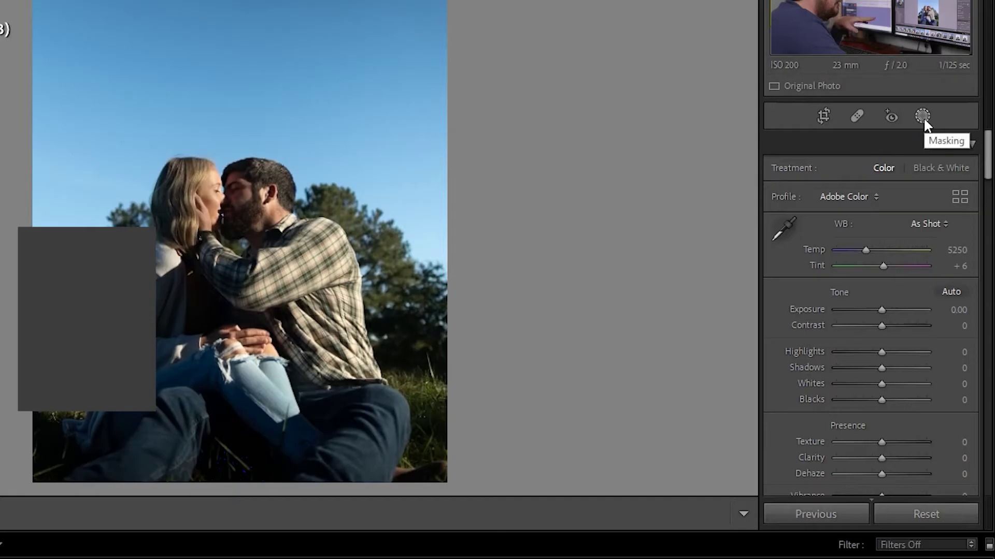
Add two Select Subject masks of the couple, inverting Mask 2's subject component to cover the background.
click(940, 165)
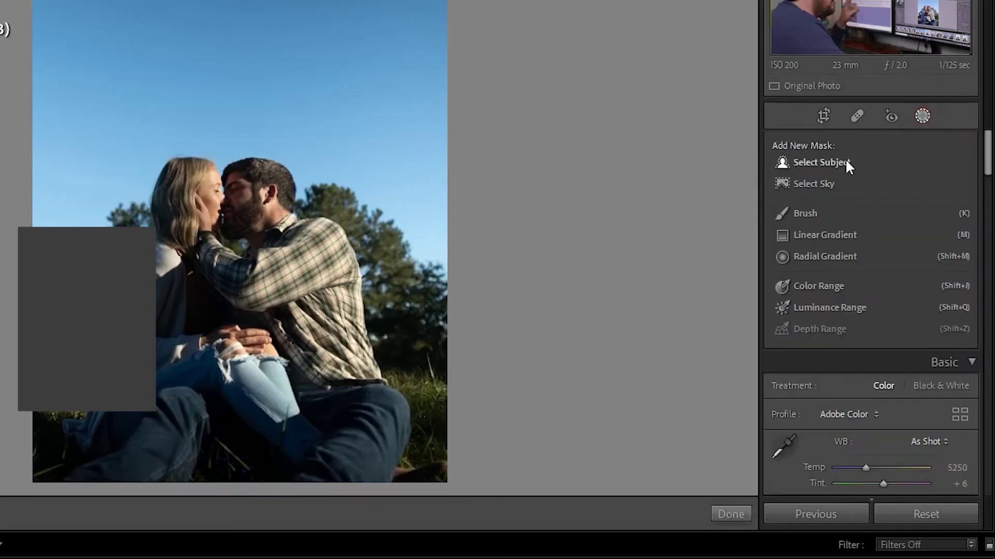
click(843, 162)
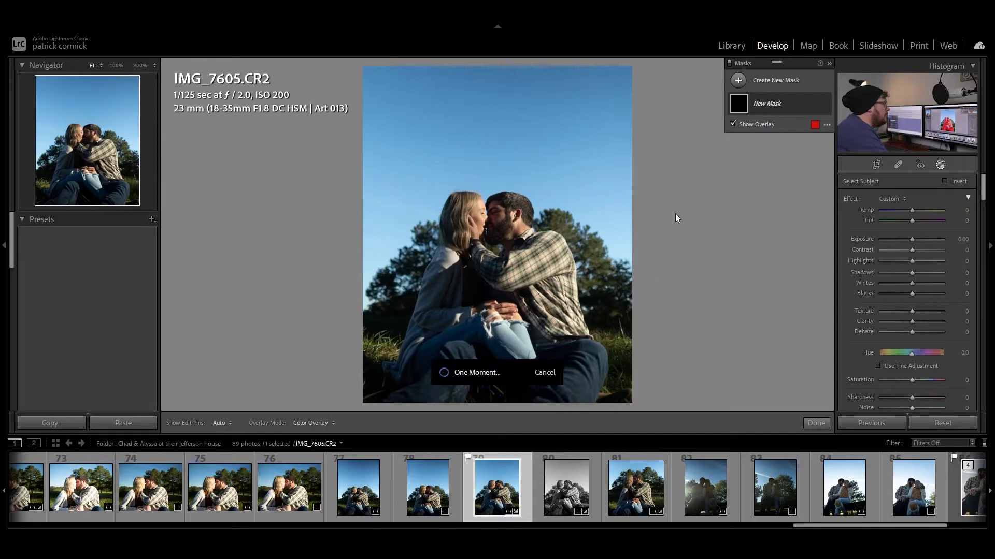
click(739, 80)
click(797, 100)
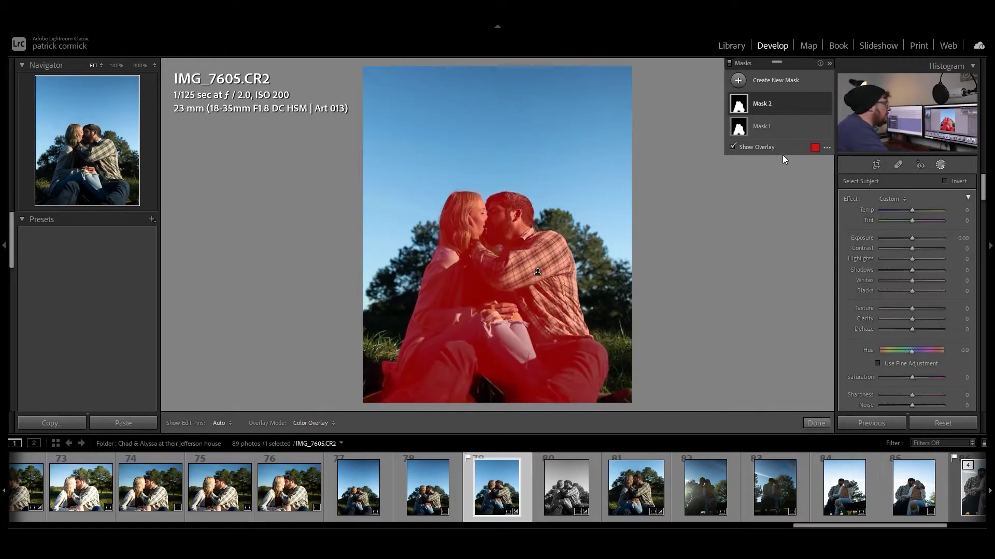
click(794, 105)
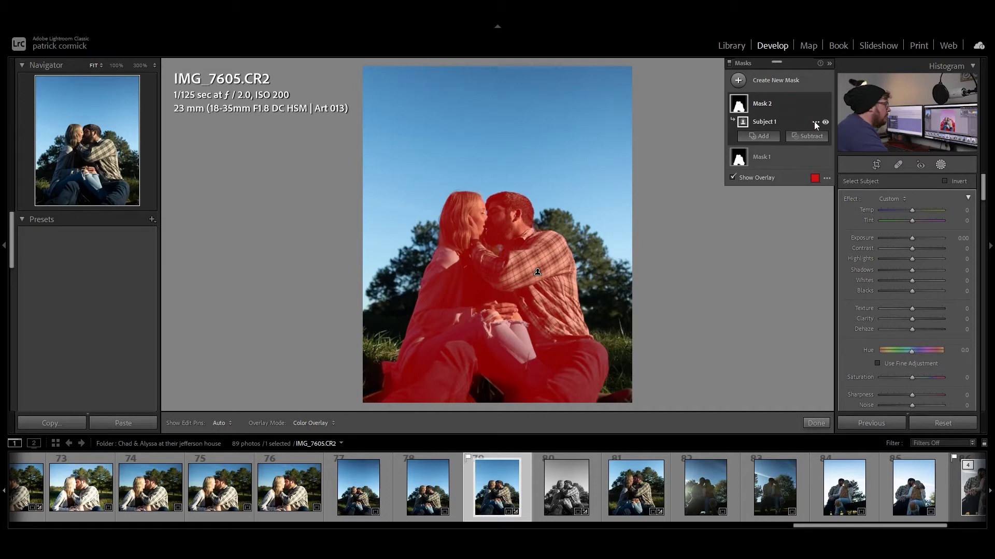
click(815, 125)
click(840, 152)
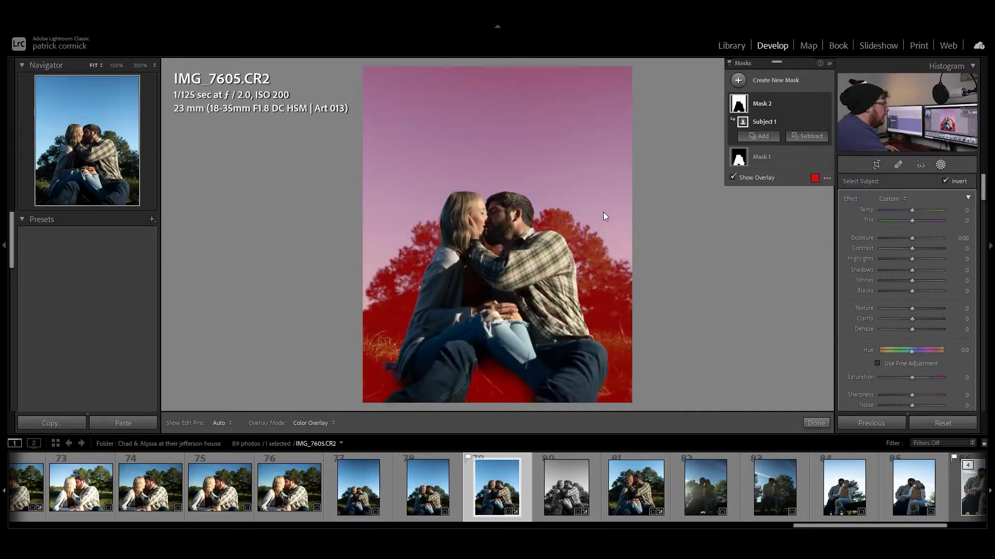
Rename the first mask of the couple to 'C & A'.
click(783, 153)
double_click(763, 129)
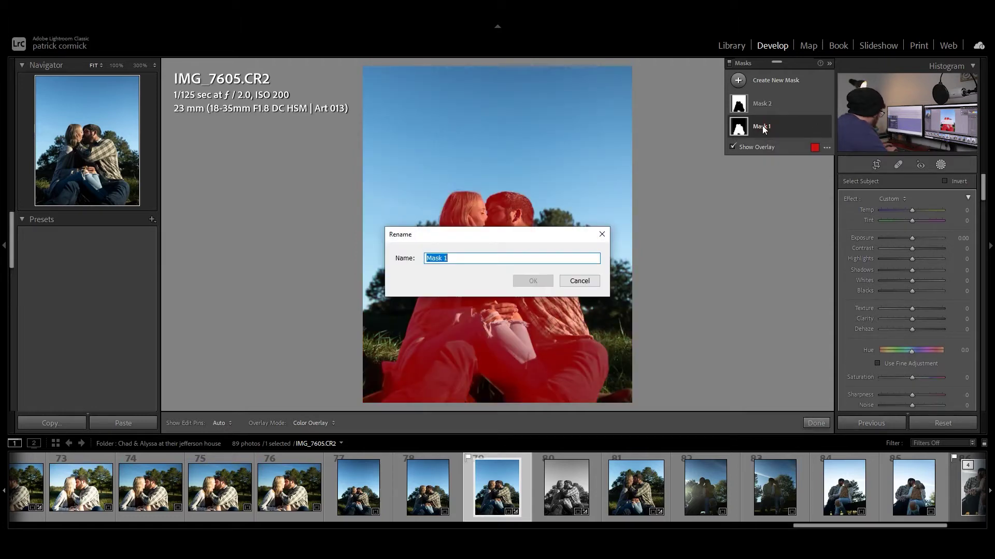
text(C &)
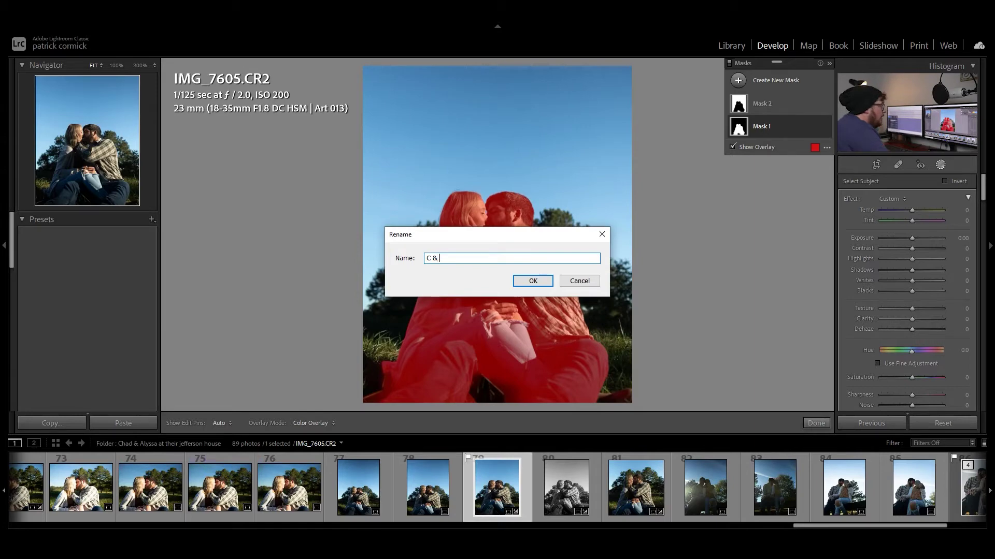
key(Escape)
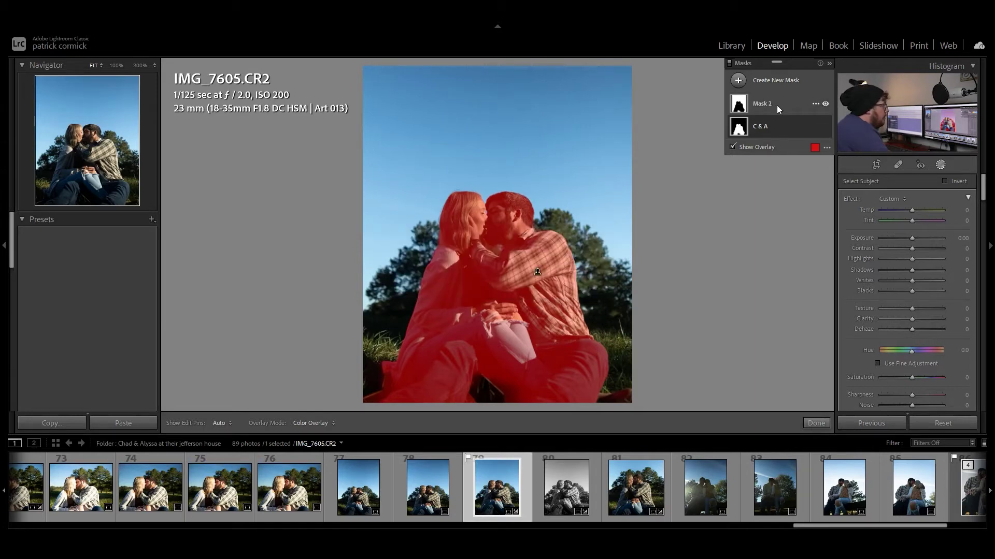
Rename the inverted background mask's subject component to 'BG'.
click(776, 104)
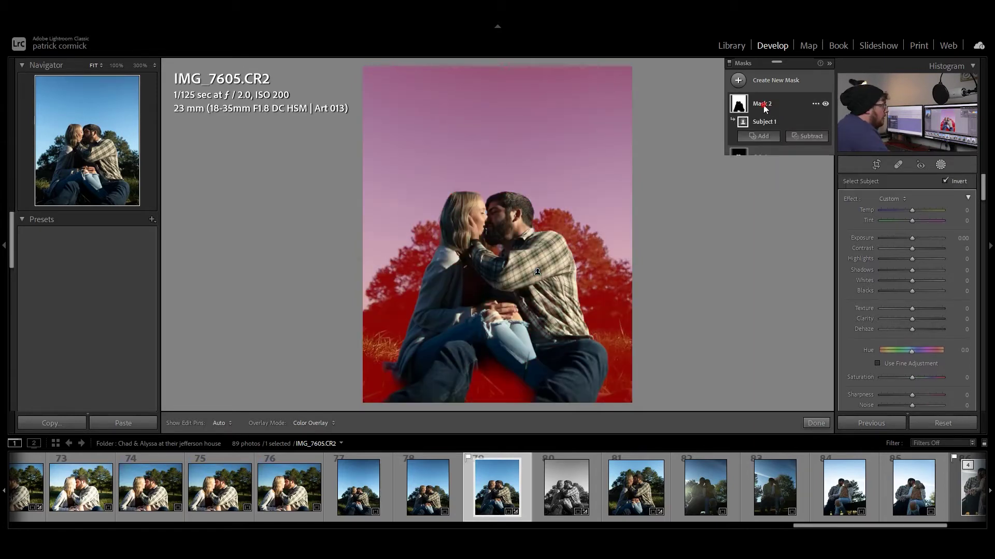
click(817, 122)
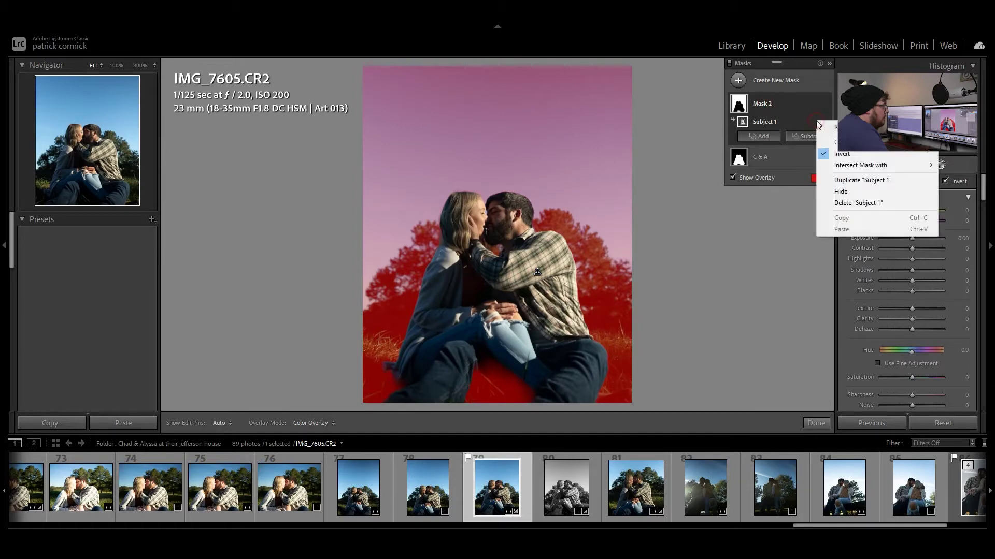
click(824, 123)
click(823, 122)
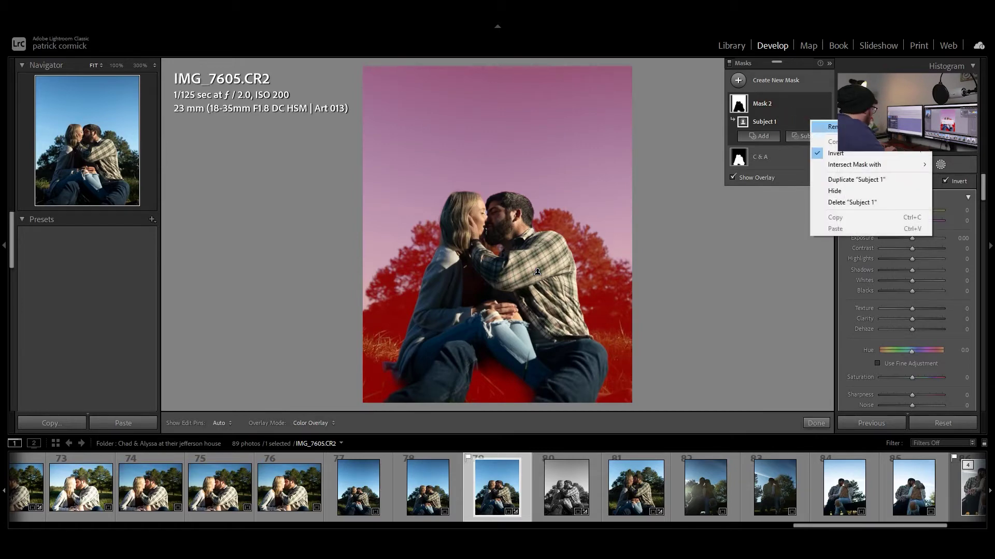
click(835, 127)
text(B)
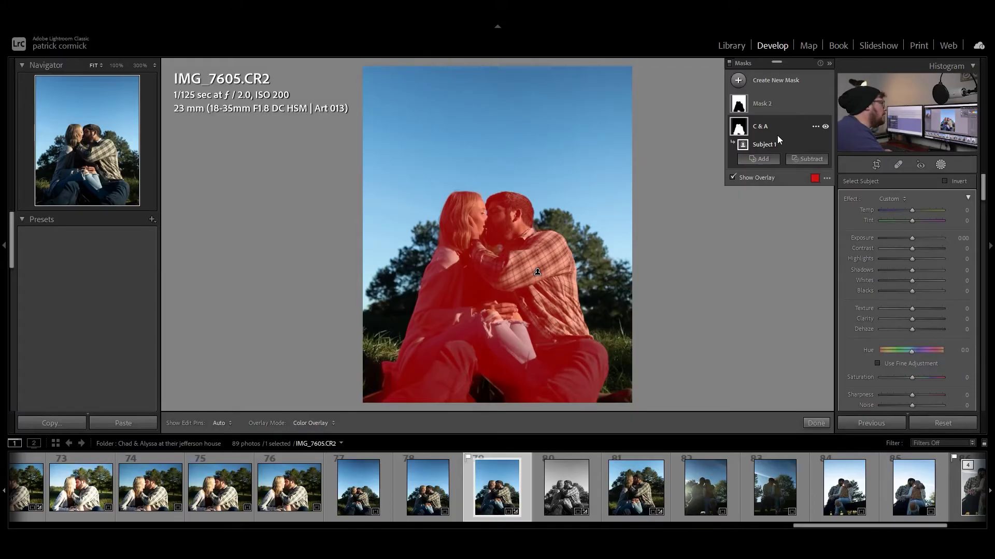
Give the C & A mask Contrast 46, Exposure 0.44, Highlights −60 and Shadows 36, checking black clipping.
key(o)
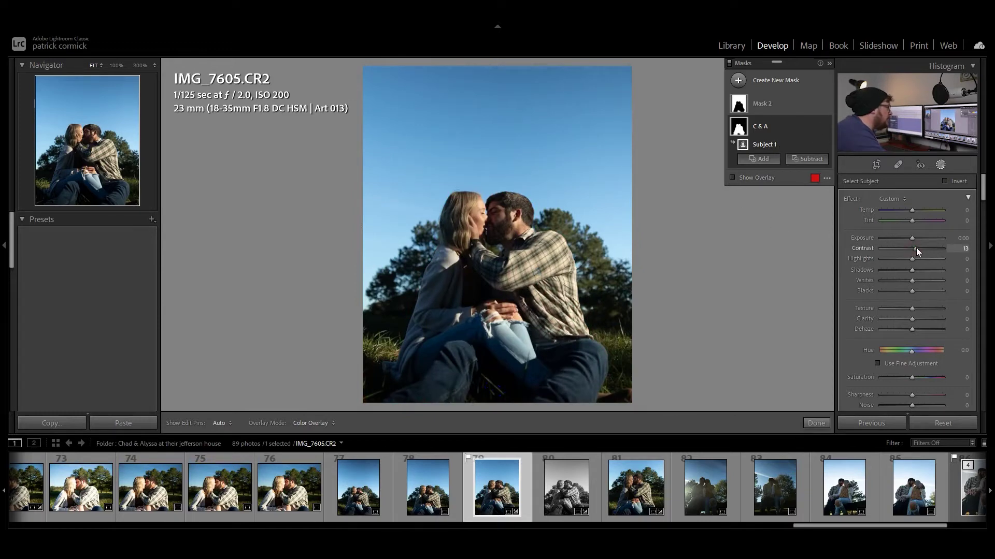
drag(922, 249, 926, 249)
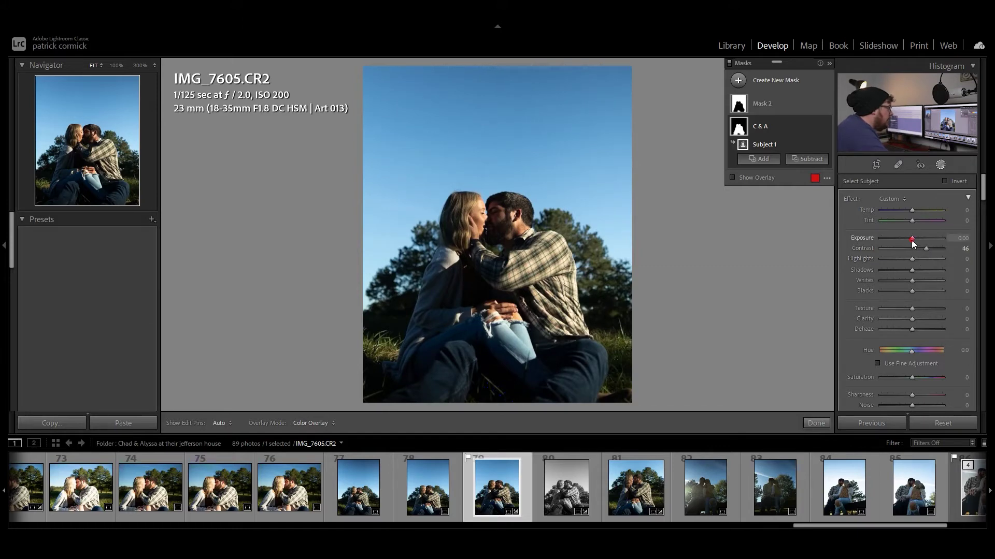
drag(912, 240, 914, 239)
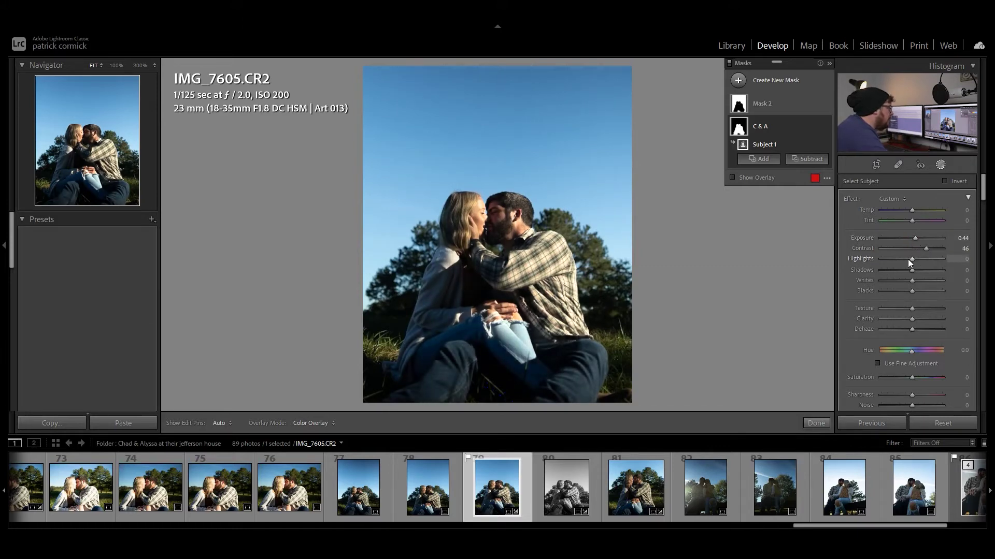
drag(910, 259, 903, 259)
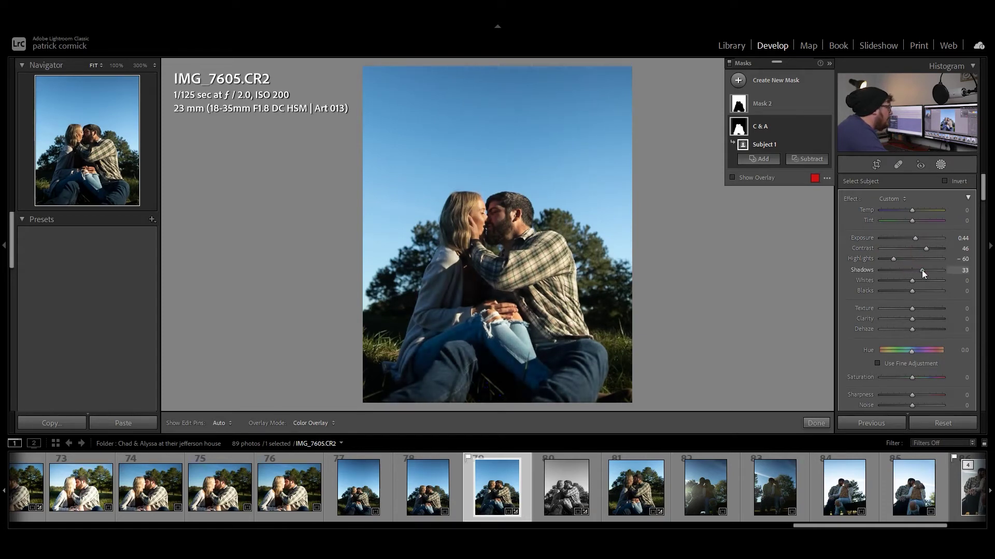
drag(922, 269, 904, 282)
alt+click(912, 292)
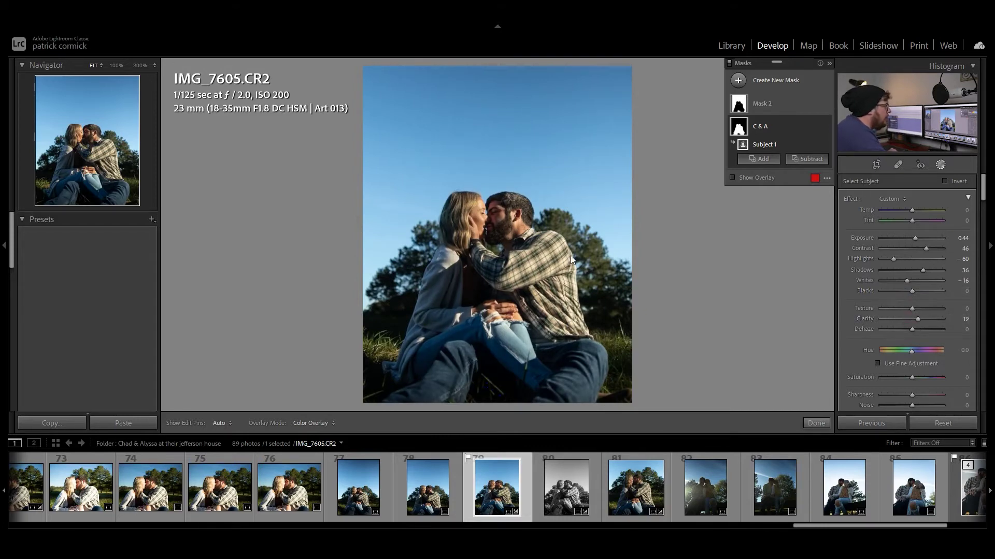
click(770, 105)
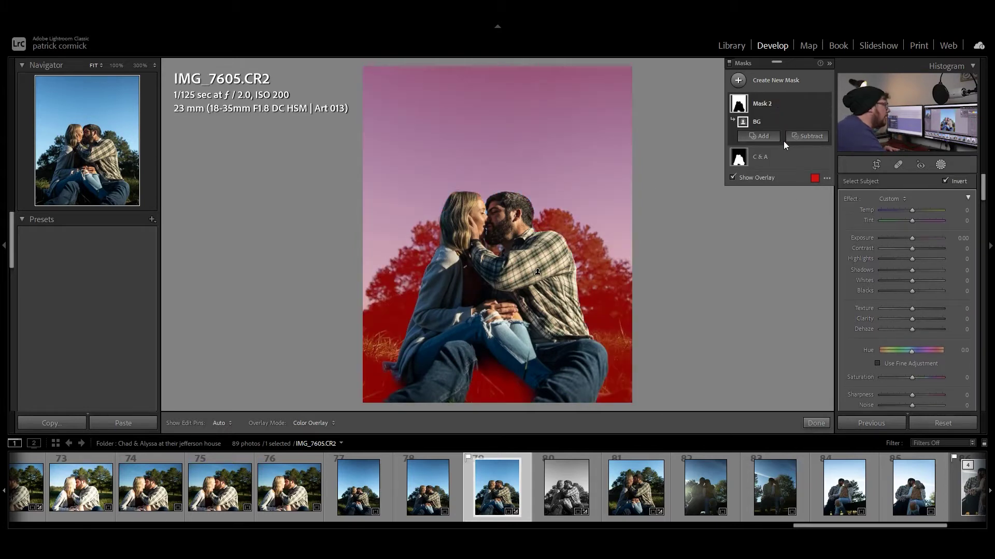
On the background mask, try Exposure −0.77, reset it to 0, then pull Highlights down toward −92.
key(o)
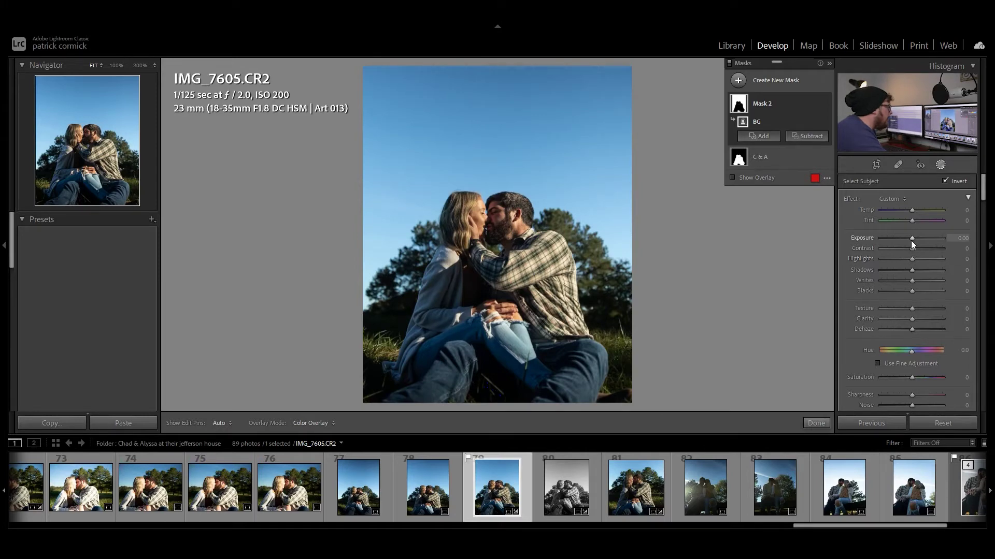
drag(910, 239, 903, 239)
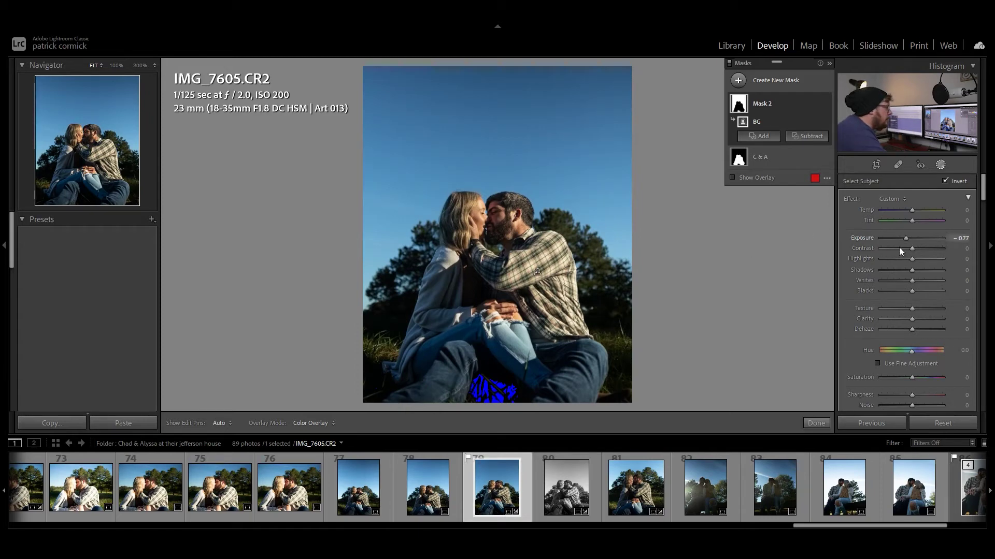
double_click(905, 238)
key(o)
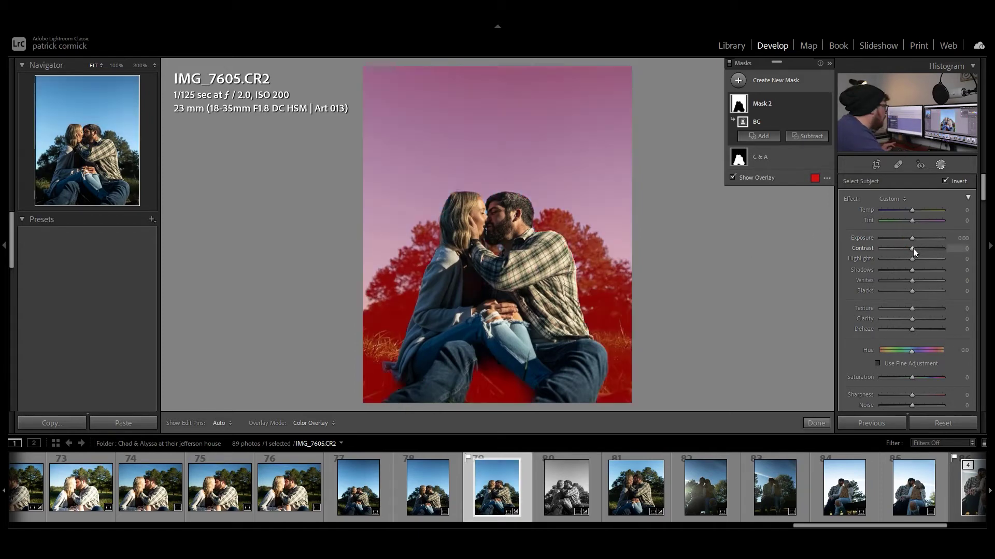
key(o)
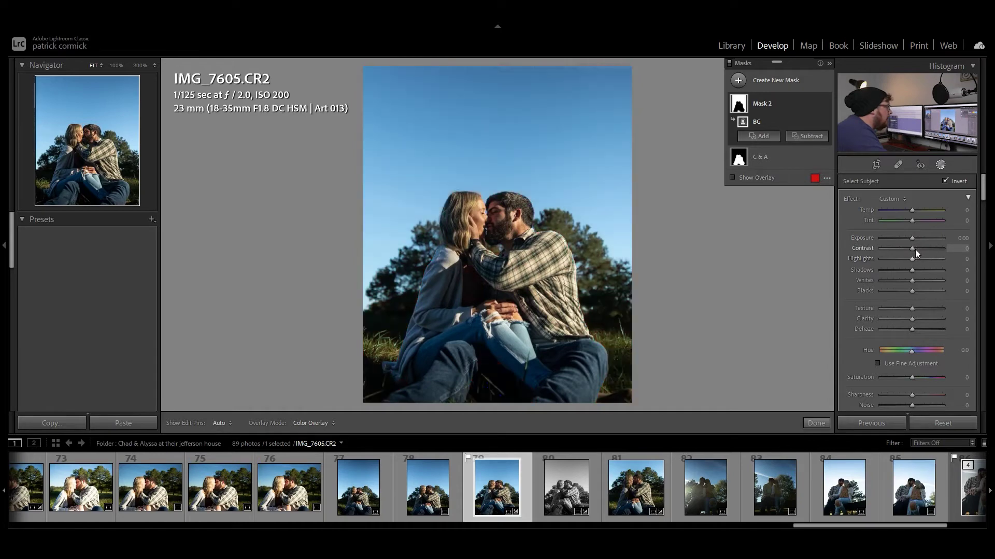
drag(910, 257, 926, 268)
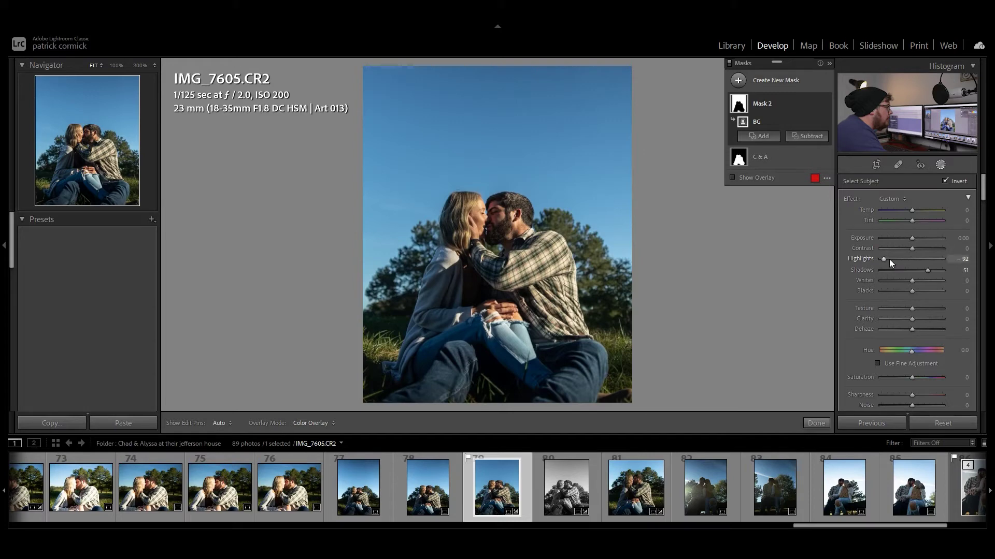
Reset the background mask's Shadows and Highlights to zero and show the red overlay.
drag(889, 259, 898, 260)
double_click(925, 268)
double_click(900, 258)
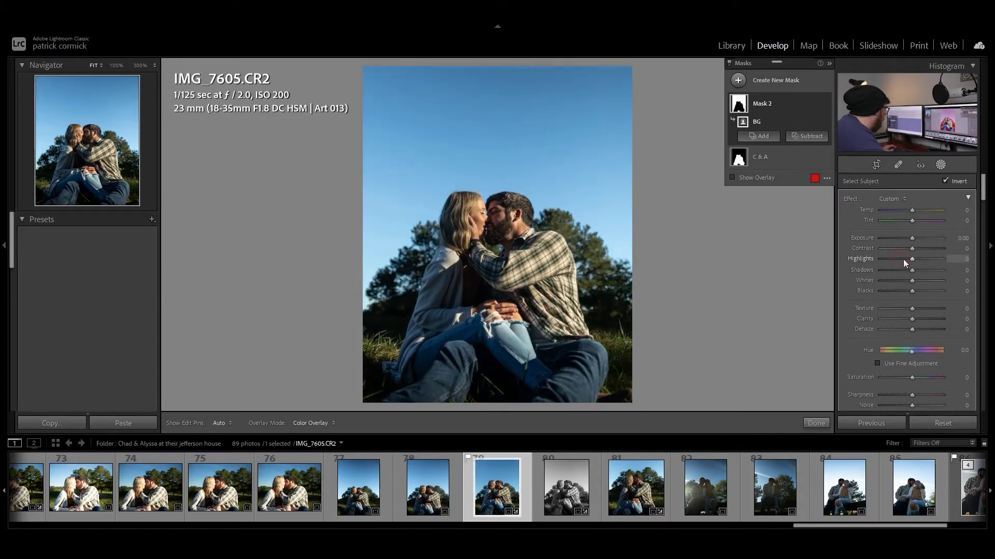
key(o)
key(o)
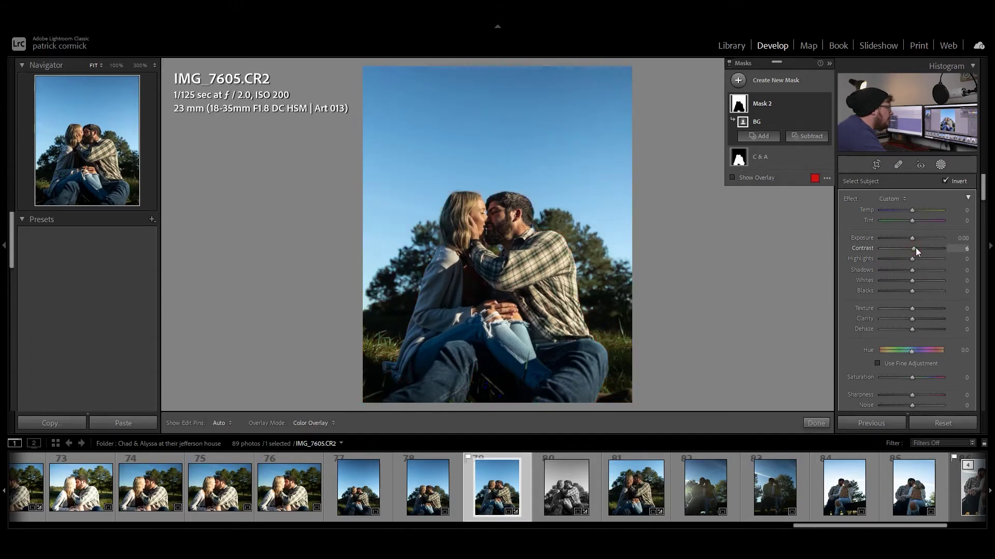
Set the background's Contrast 48, Highlights 39, Shadows 18 and Whites −38.
drag(927, 248, 927, 249)
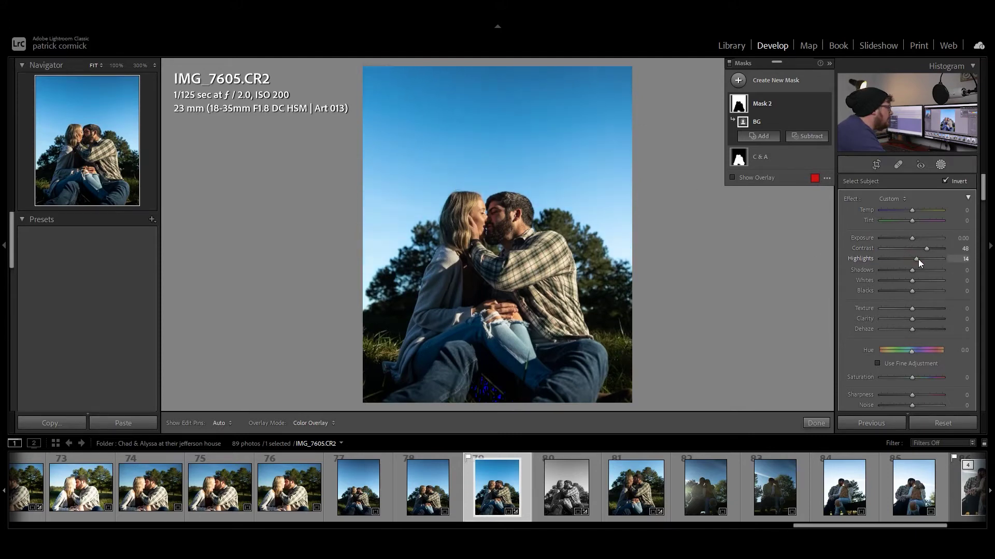
drag(919, 260, 922, 260)
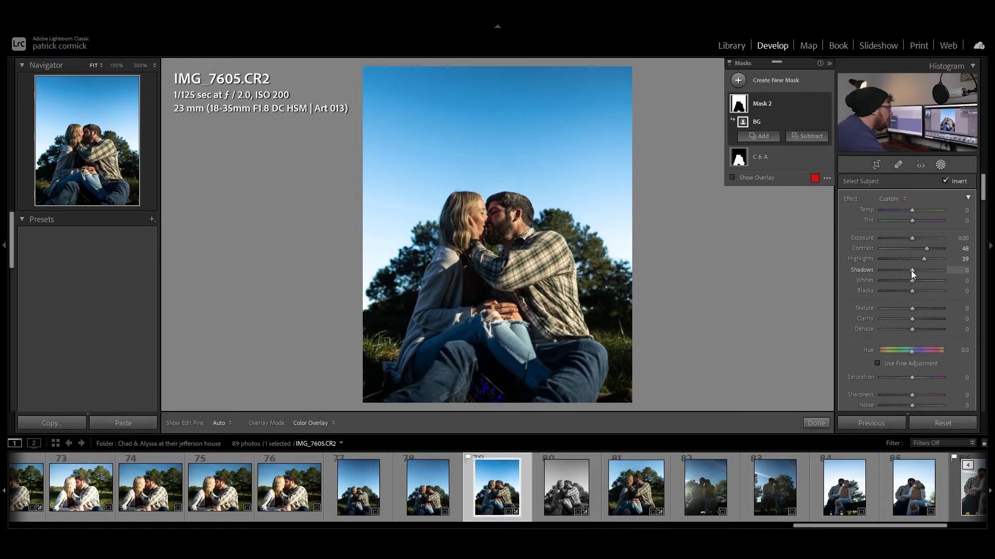
drag(912, 269, 918, 271)
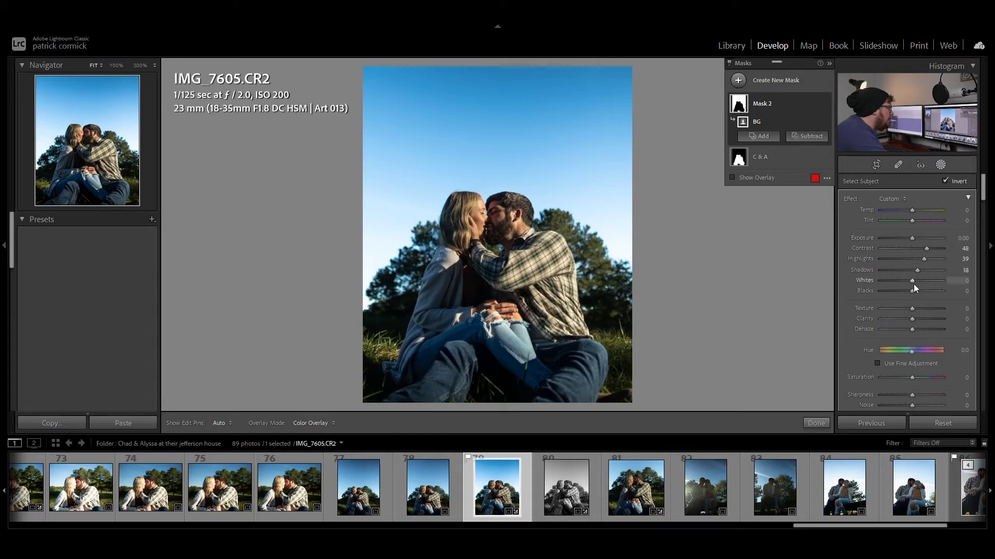
drag(911, 281, 901, 281)
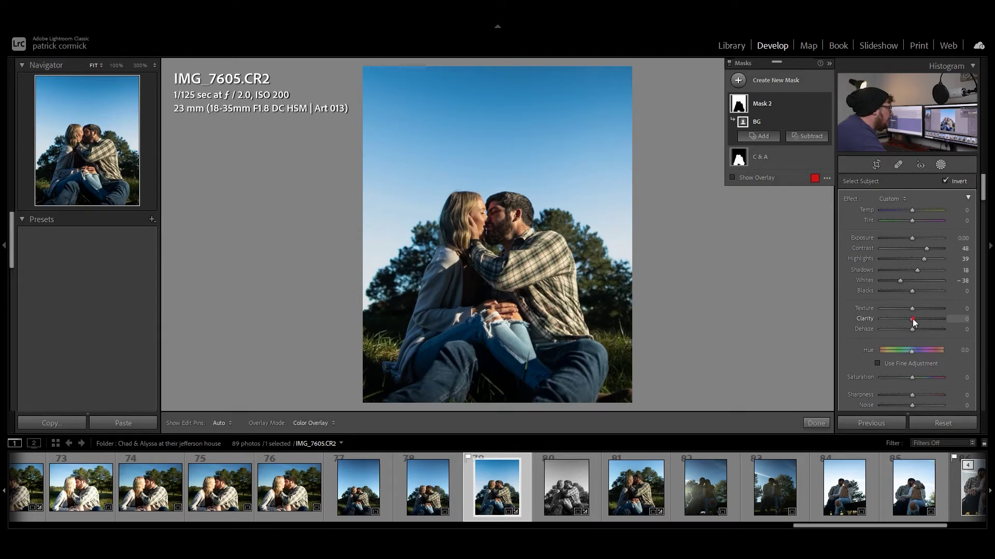
On the background mask, drop Clarity to −41, Texture to −26 and Dehaze to −13.
drag(911, 318, 900, 317)
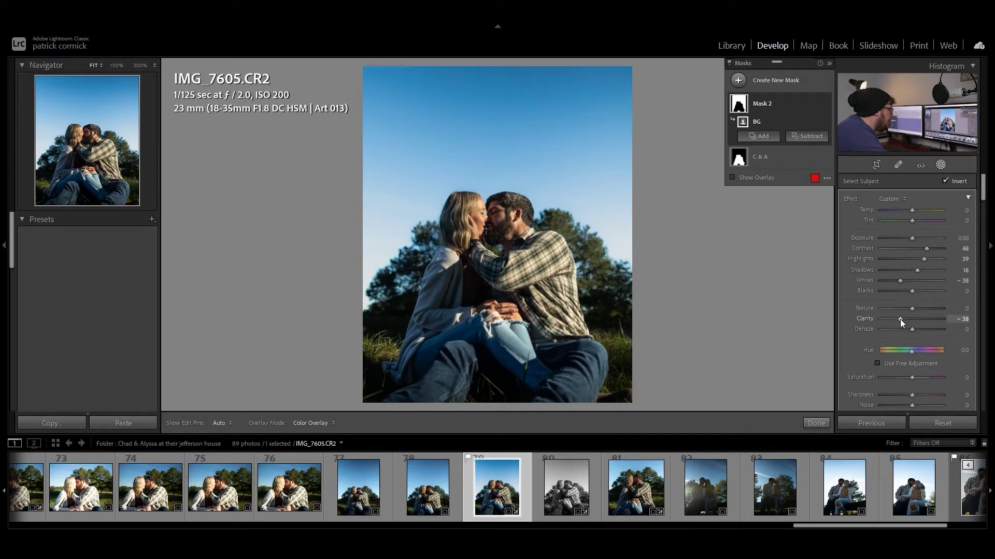
drag(898, 319, 912, 319)
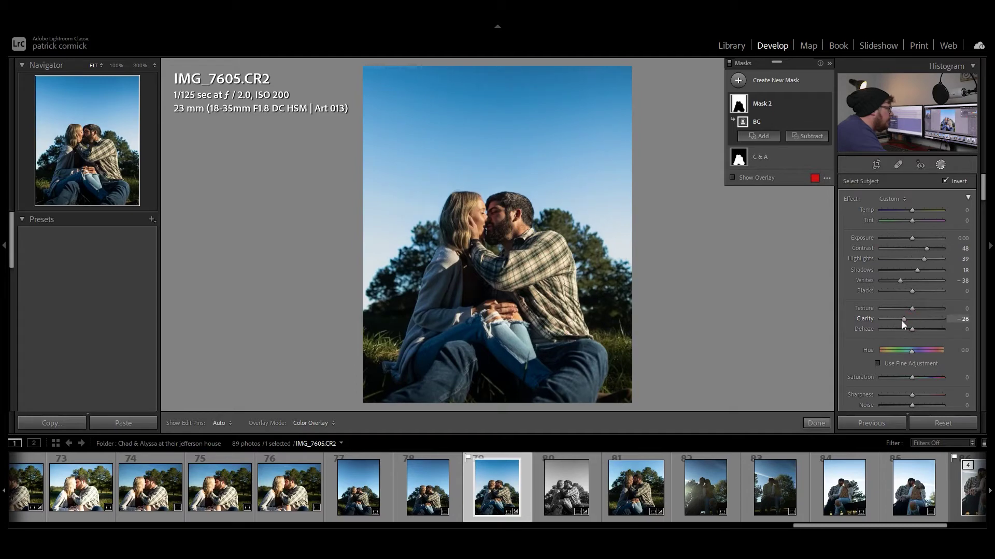
drag(901, 321, 900, 321)
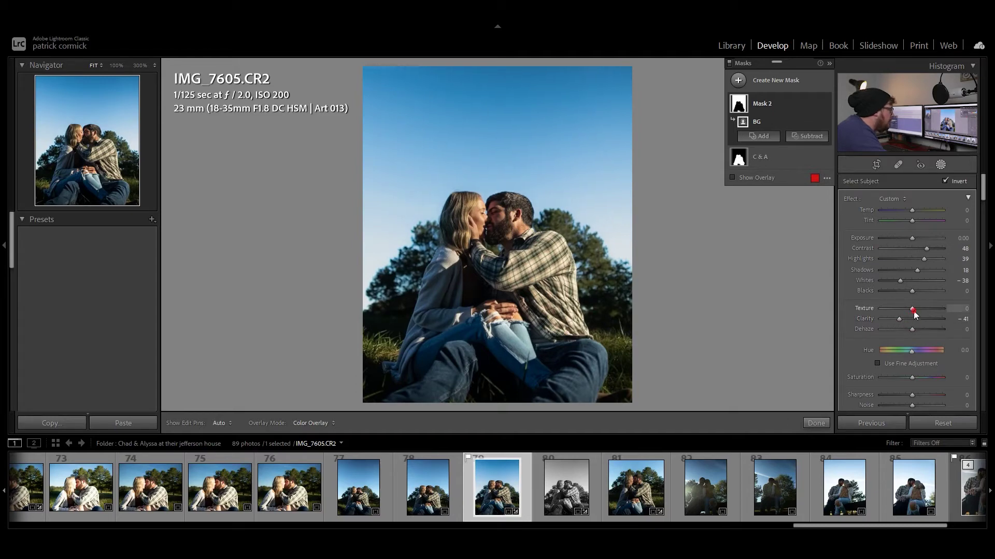
drag(910, 311, 906, 311)
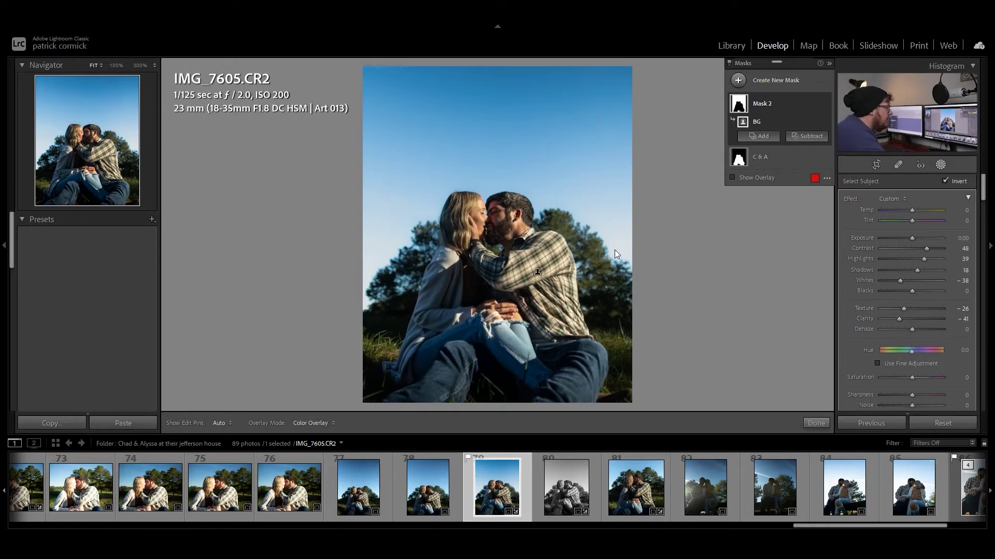
drag(913, 330, 909, 330)
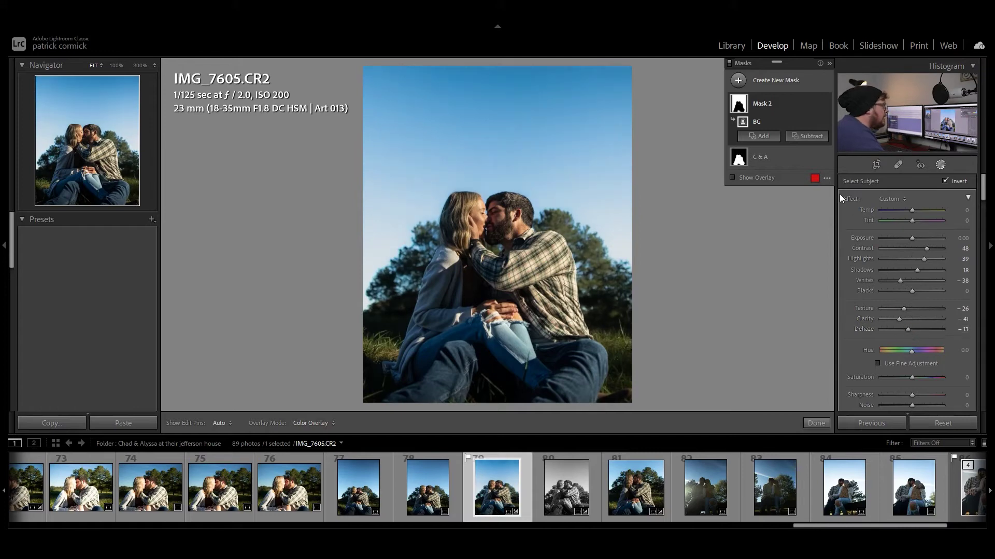
Toggle the background mask and C & A mask effects off and on to compare.
click(825, 104)
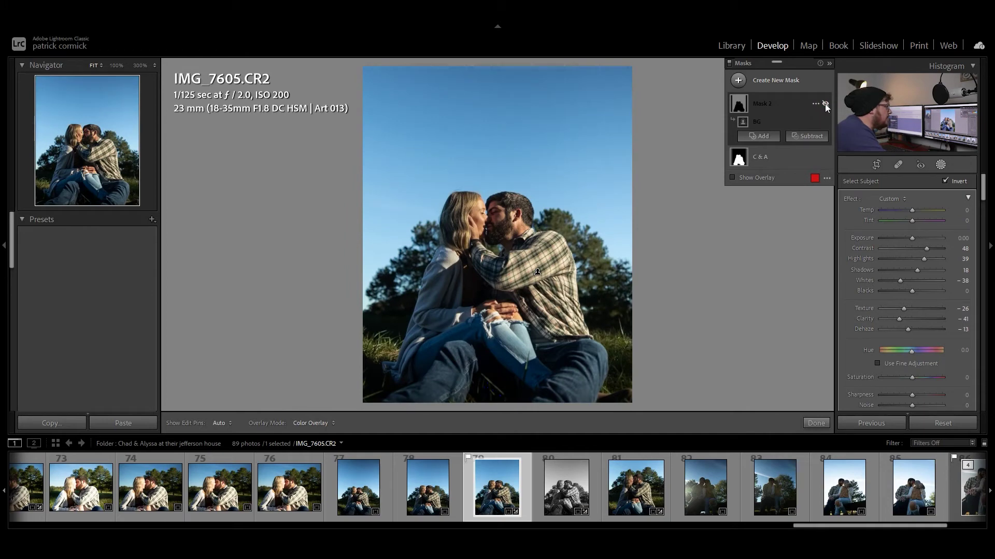
click(825, 105)
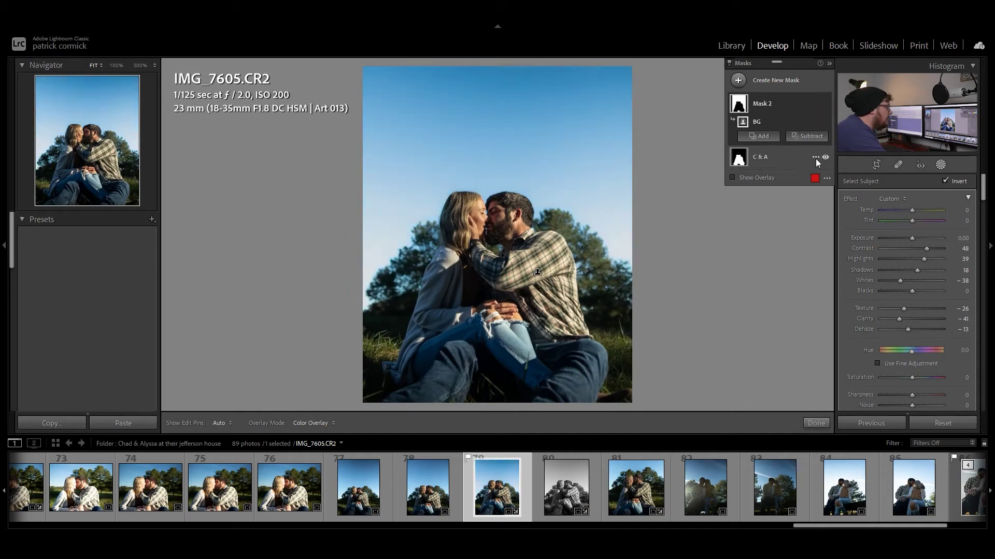
click(824, 158)
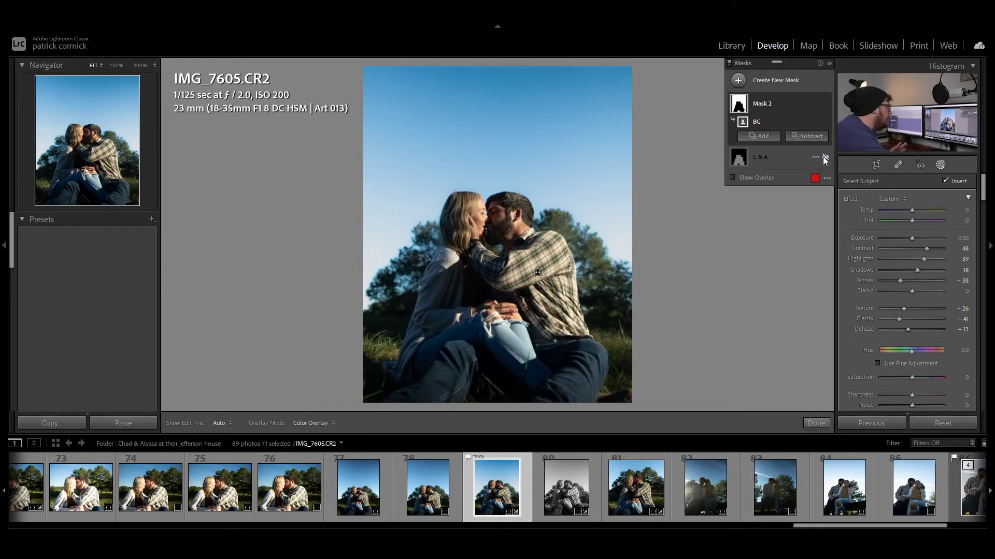
click(825, 158)
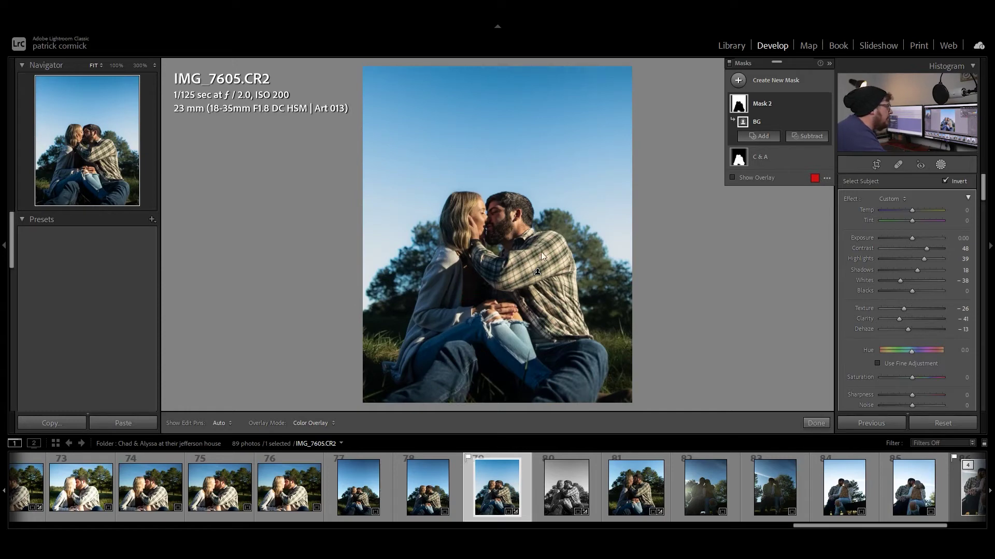
Select the C & A mask to view its adjustments, with both masks' effects enabled.
click(782, 158)
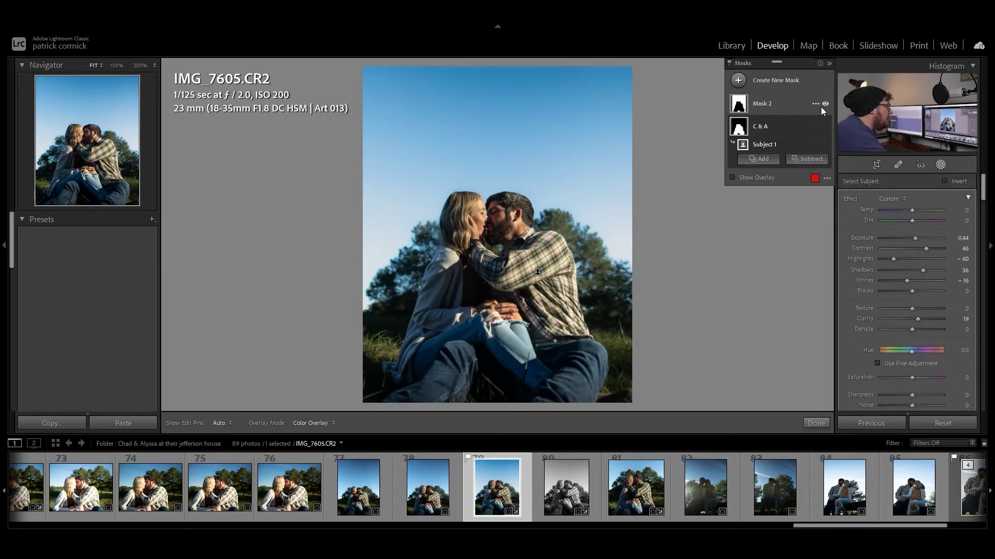
click(778, 126)
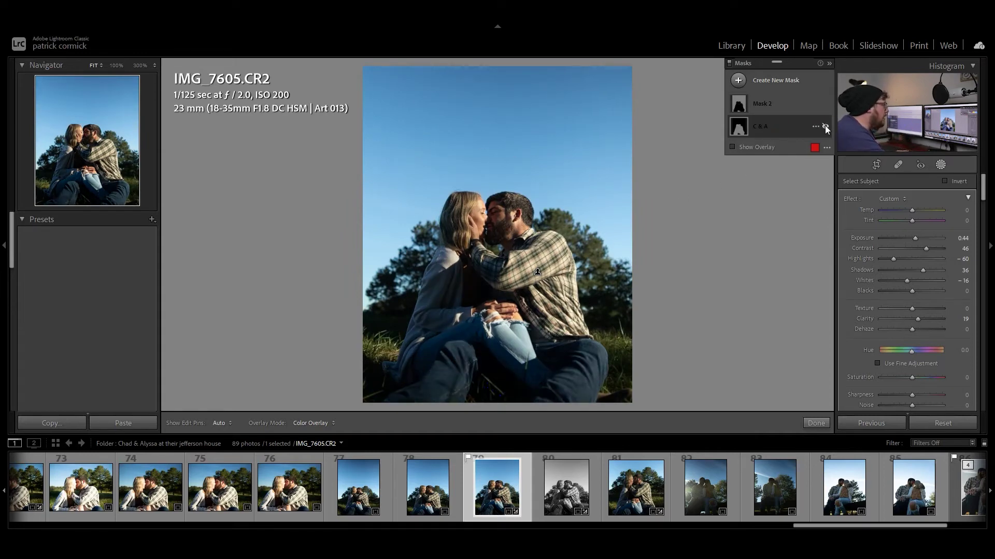
click(825, 125)
click(826, 104)
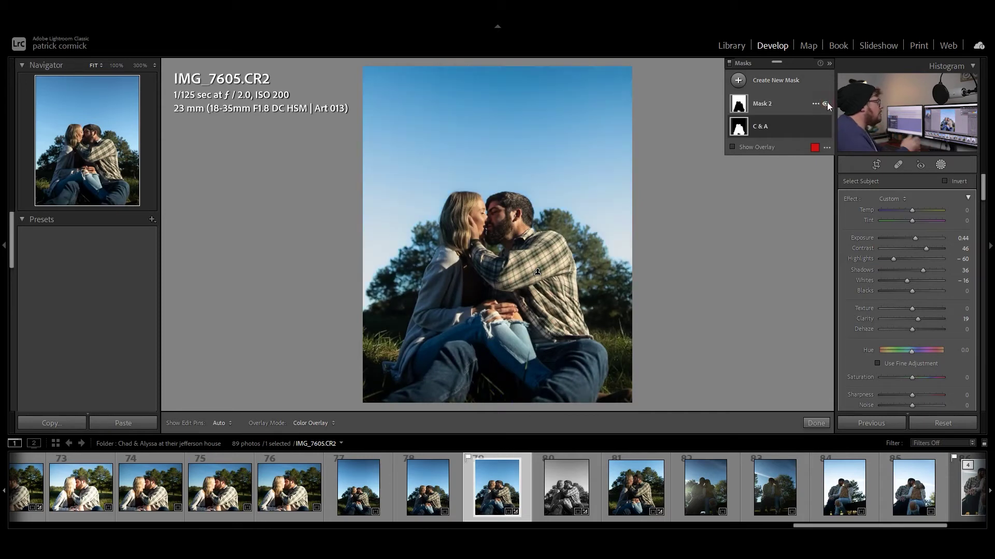